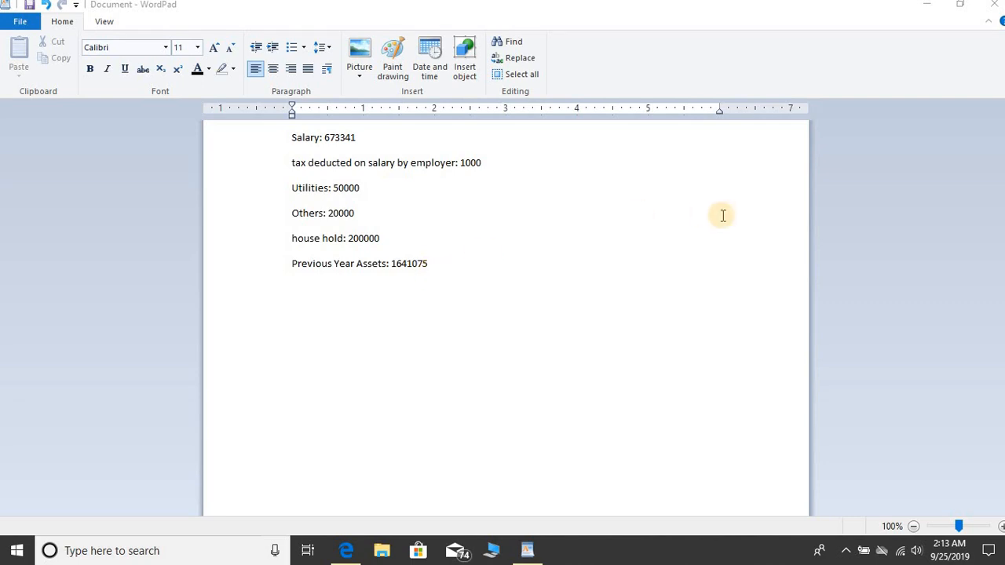
- Minimize the WordPad notes to show the IRIS inbox, then expand the draft tasks
{"action": "left_click", "coordinate": [927, 9]}
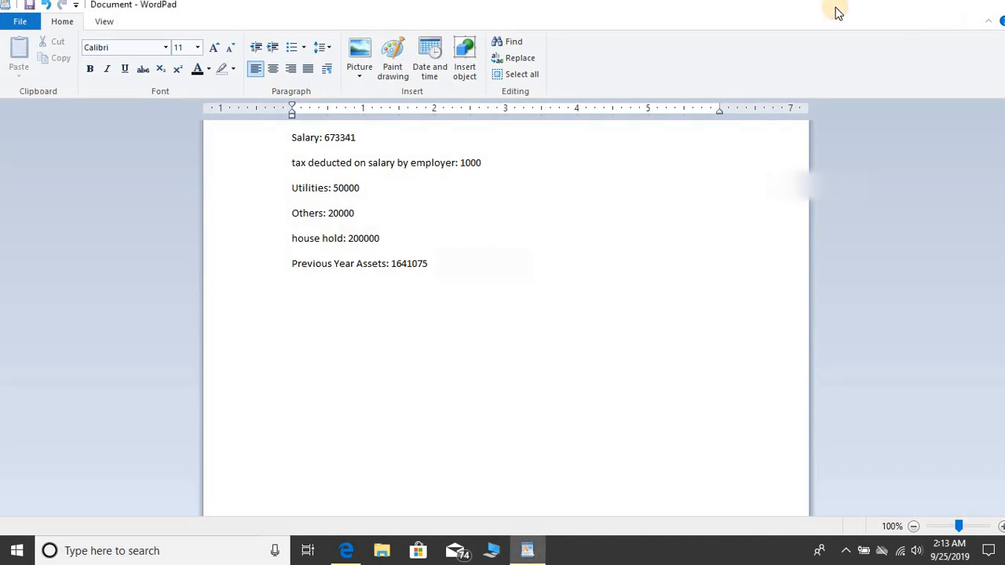
{"action": "left_click", "coordinate": [48, 239]}
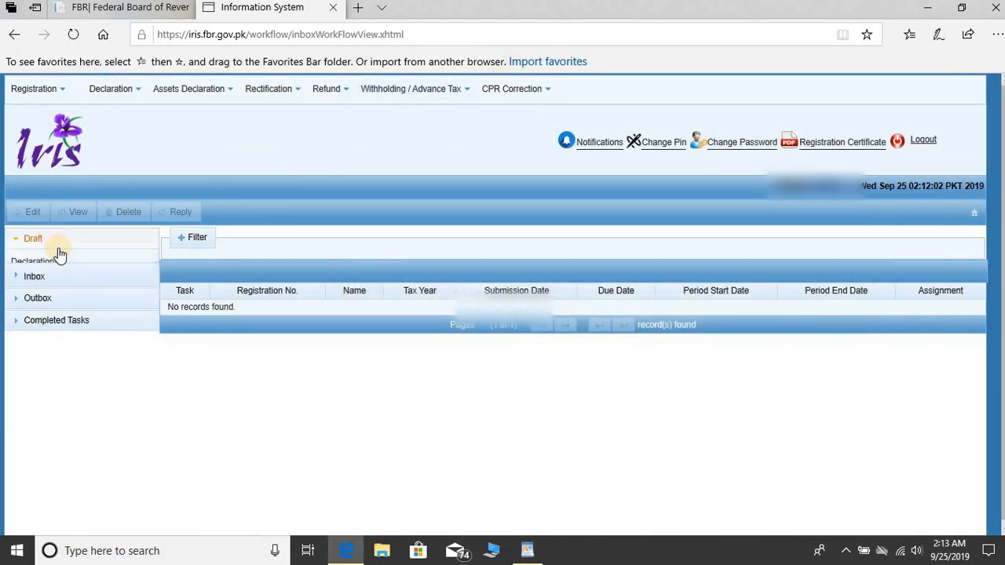
- Delete the existing 2019 114(1) income tax return draft from Draft > Declaration
{"action": "left_click", "coordinate": [69, 262]}
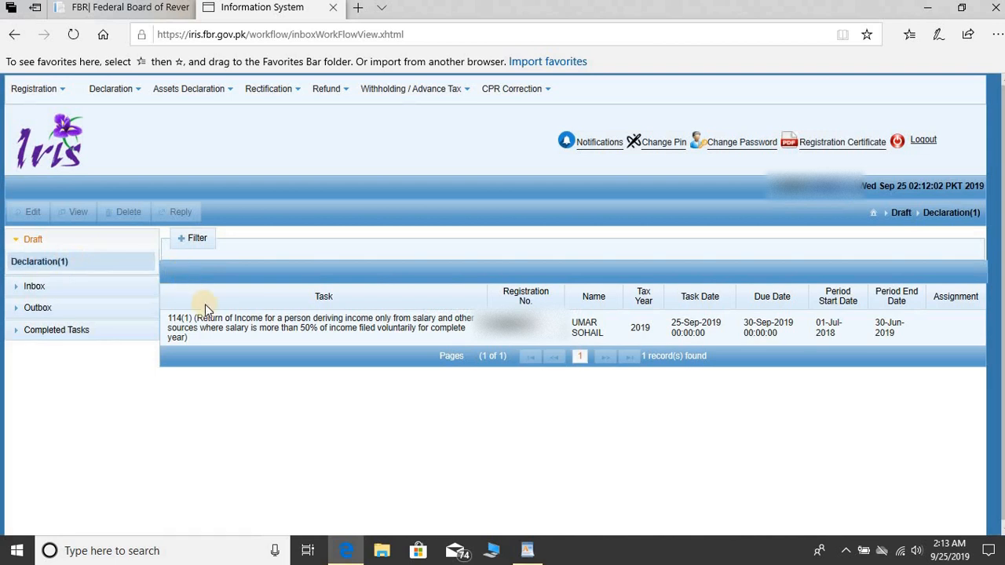
{"action": "left_click", "coordinate": [208, 326]}
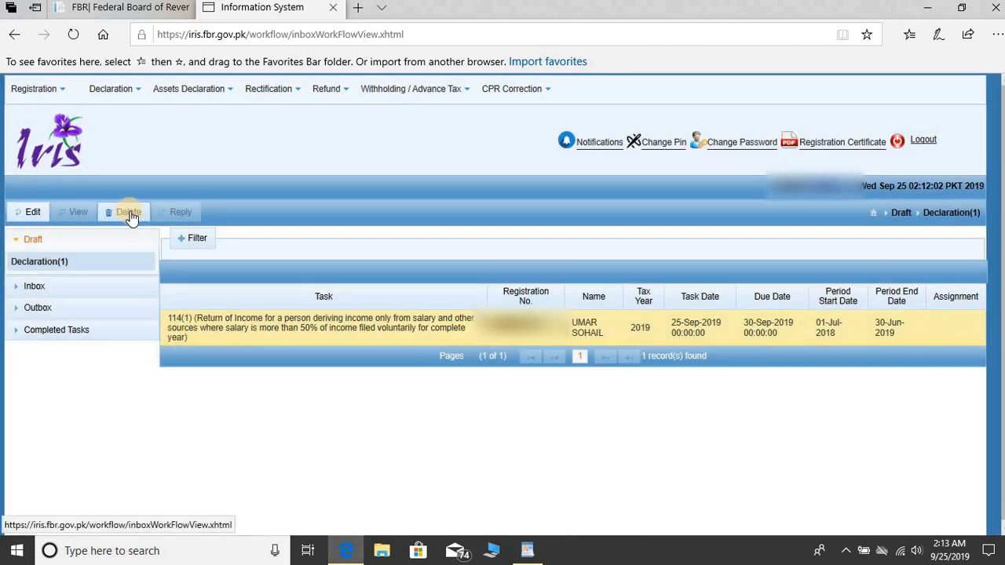
{"action": "left_click", "coordinate": [130, 210]}
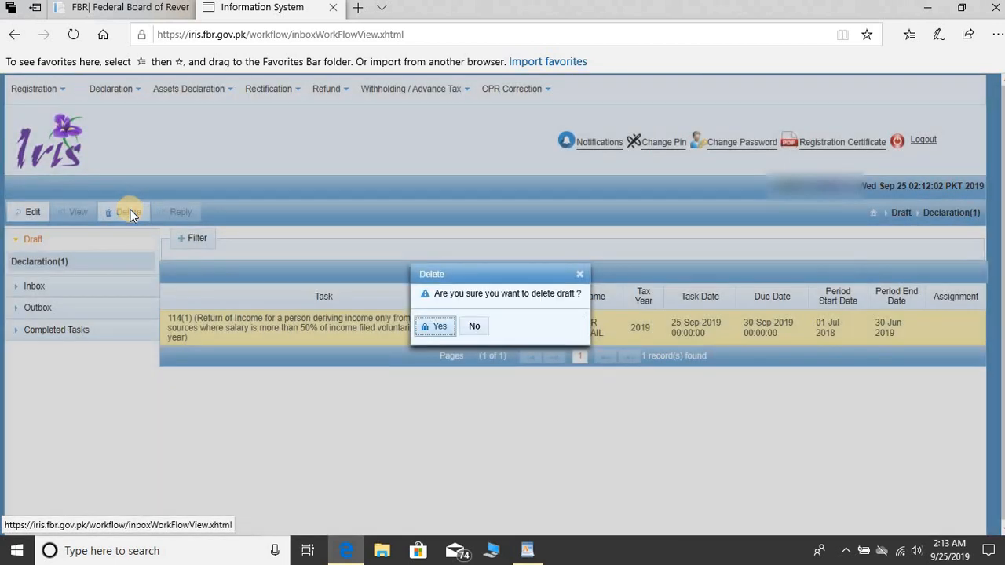
{"action": "left_click", "coordinate": [439, 327]}
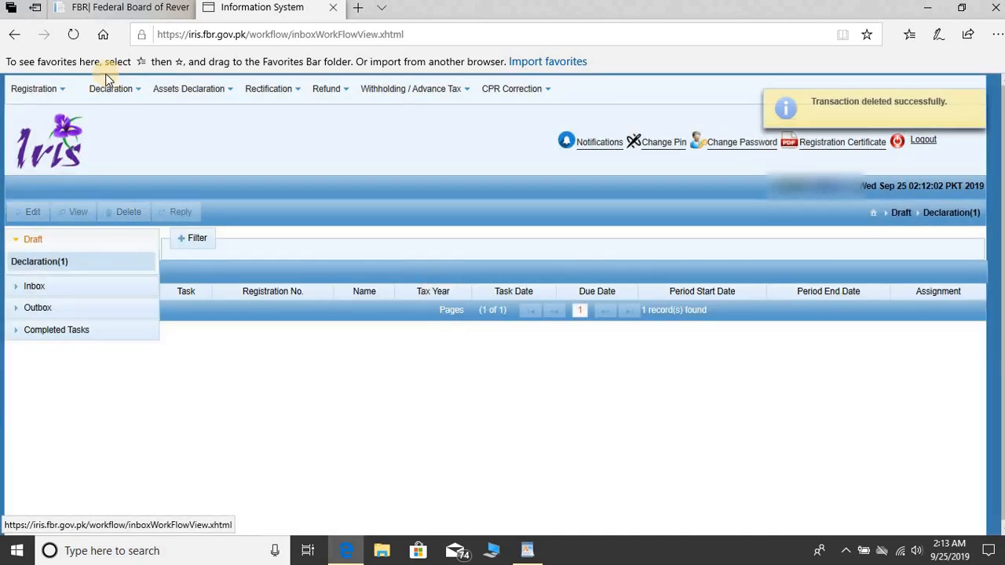
{"action": "left_click", "coordinate": [102, 88]}
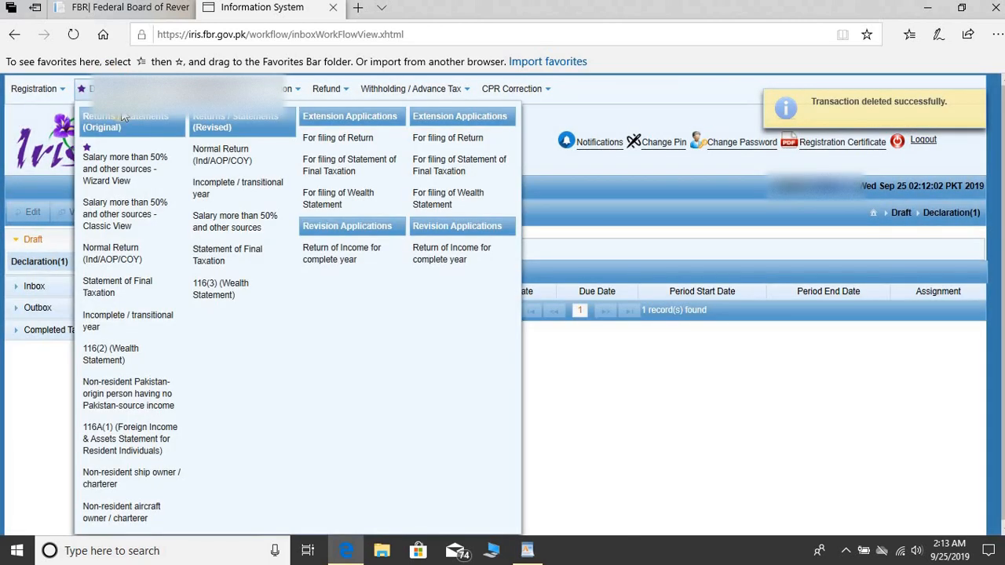
- Start a wizard-view salaried return as Resident and enter annual salary 673,311
{"action": "left_click", "coordinate": [122, 164]}
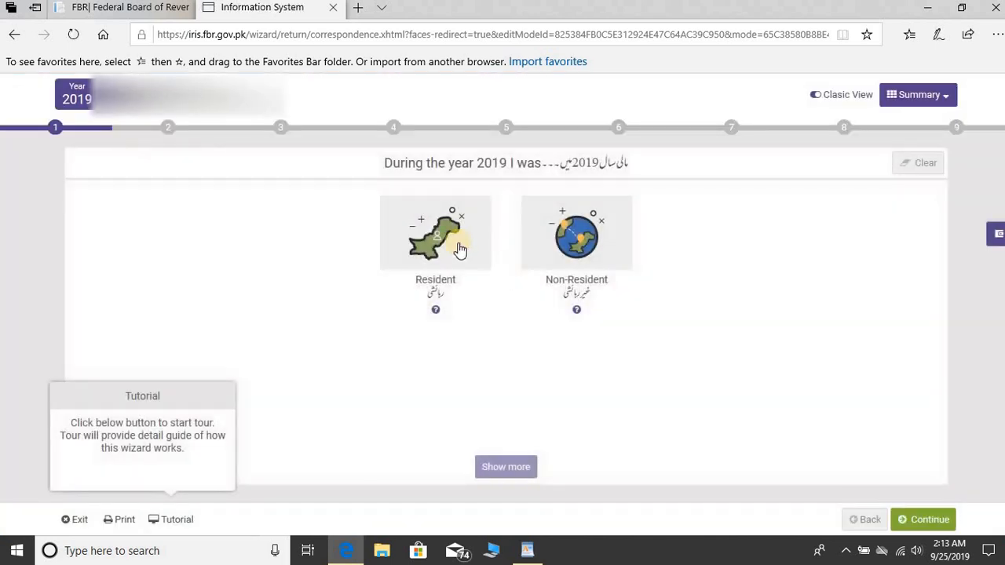
{"action": "left_click", "coordinate": [449, 238]}
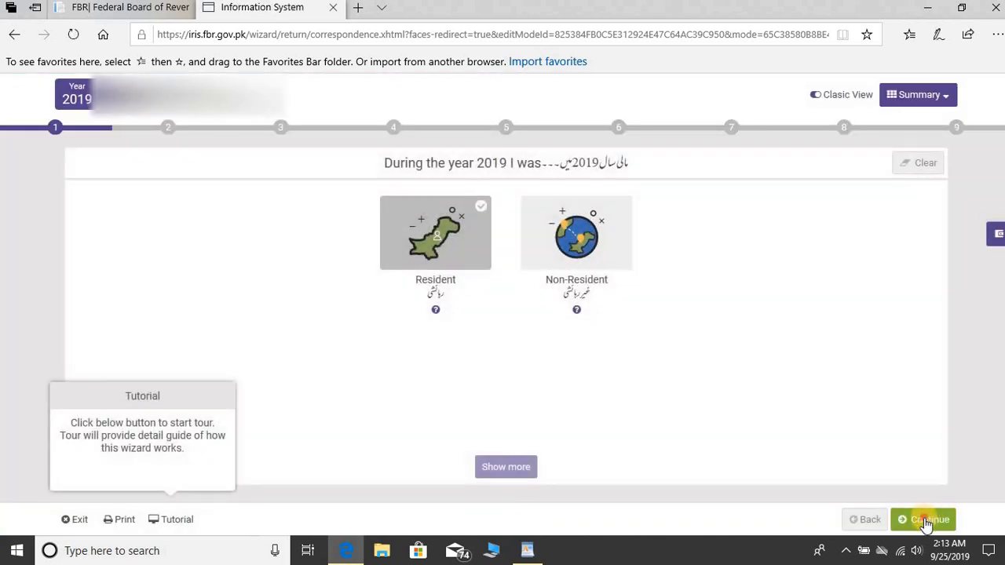
{"action": "left_click", "coordinate": [927, 523]}
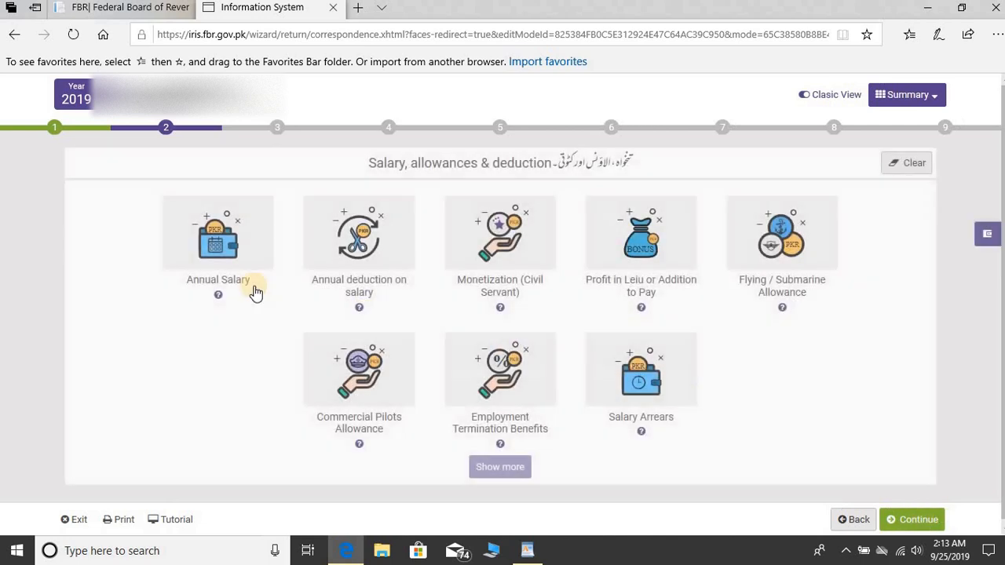
{"action": "left_click", "coordinate": [188, 251]}
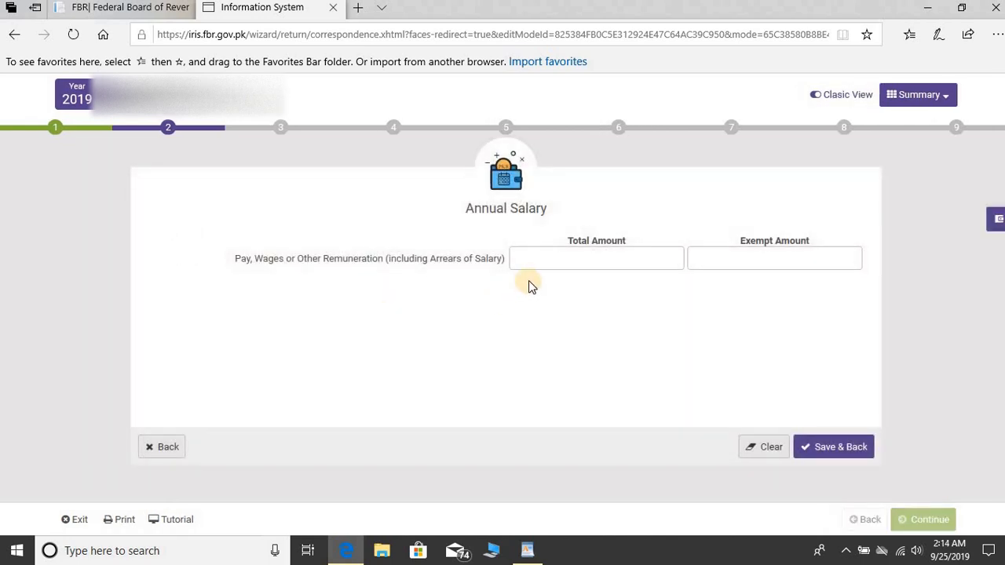
{"action": "left_click", "coordinate": [543, 262]}
{"action": "type", "text": "673,"}
{"action": "type", "text": "311"}
{"action": "left_click", "coordinate": [853, 448]}
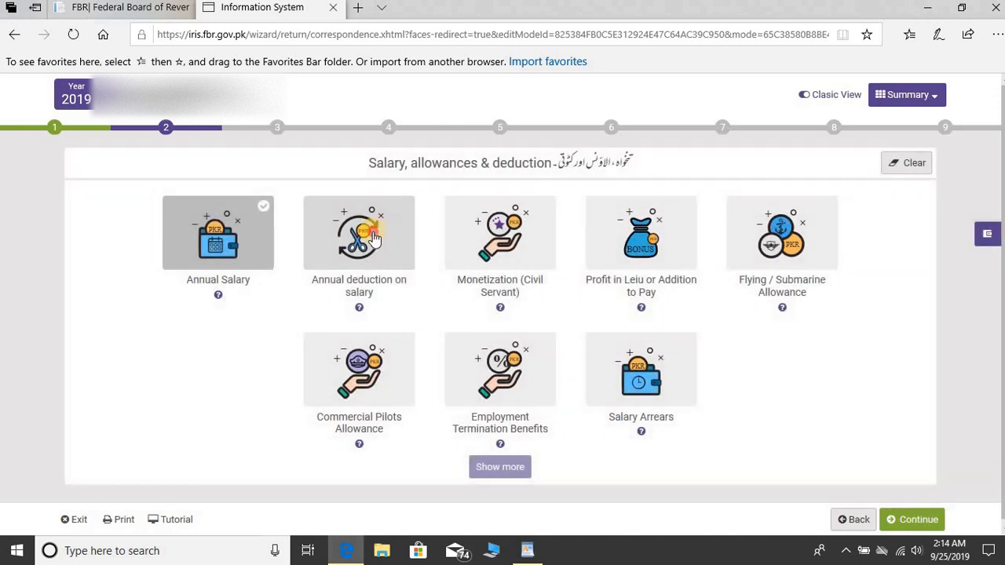
- Record 1,000 corporate-sector tax deducted from salary and save
{"action": "left_click", "coordinate": [373, 238]}
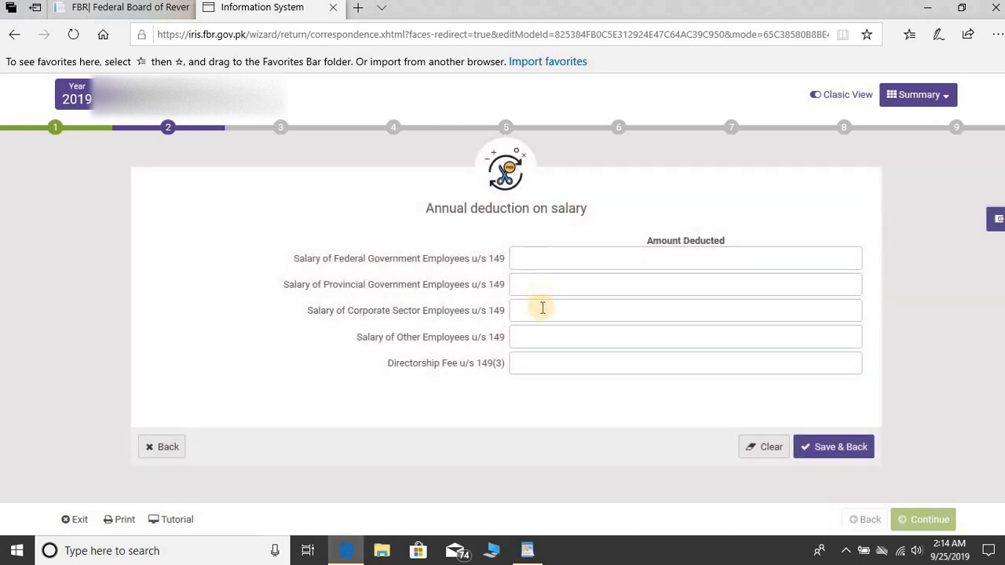
{"action": "left_click", "coordinate": [544, 311]}
{"action": "type", "text": "1,000"}
{"action": "left_click", "coordinate": [850, 454]}
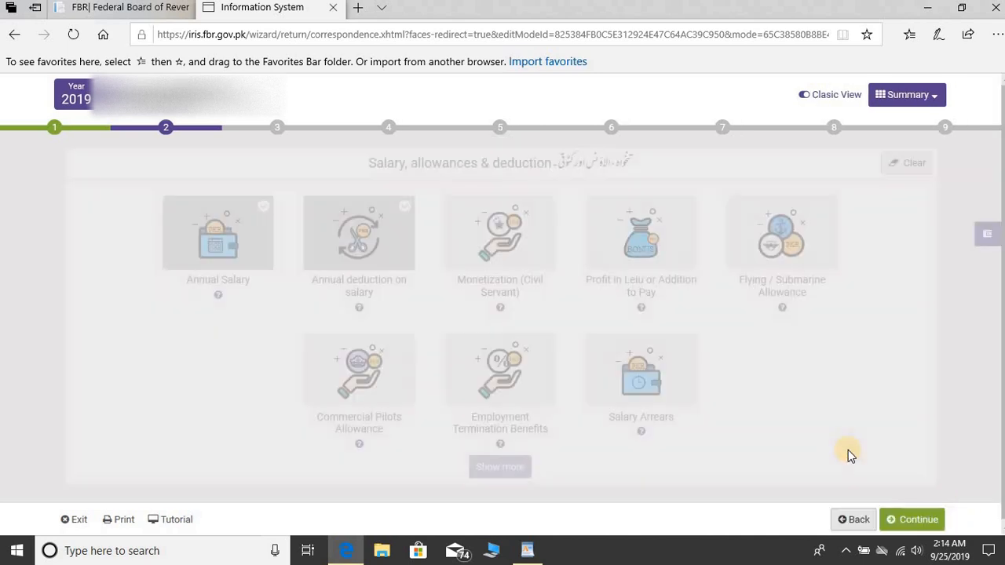
{"action": "left_click", "coordinate": [915, 517]}
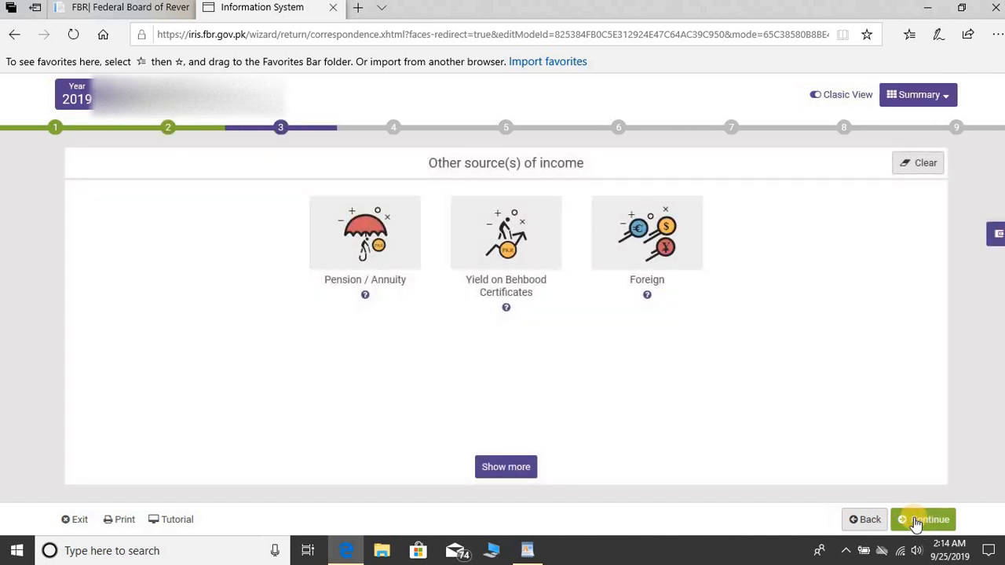
- Skip the other income, tax credit and tax-deducted steps to reach wealth statement balancing
{"action": "left_click", "coordinate": [916, 520]}
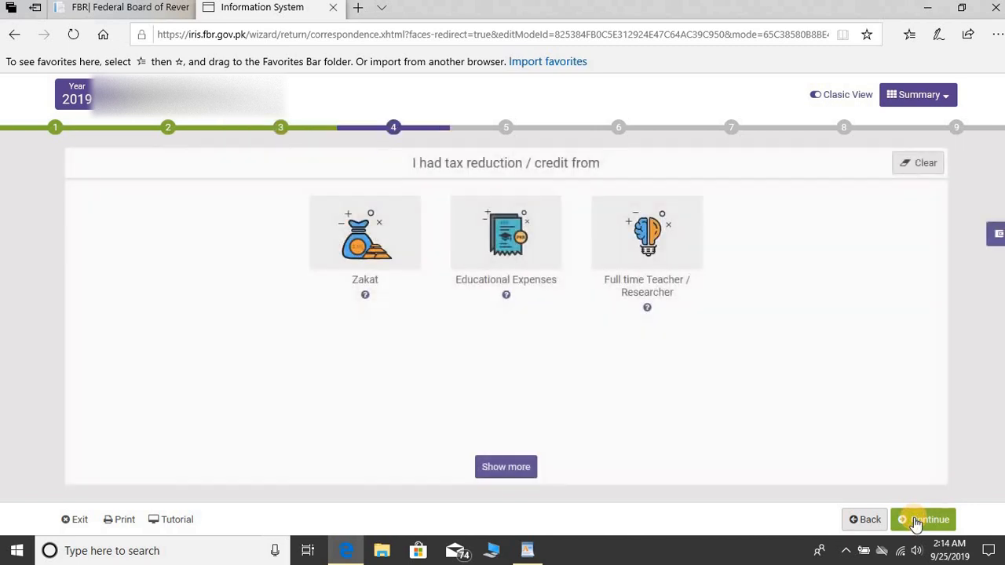
{"action": "left_click", "coordinate": [916, 522]}
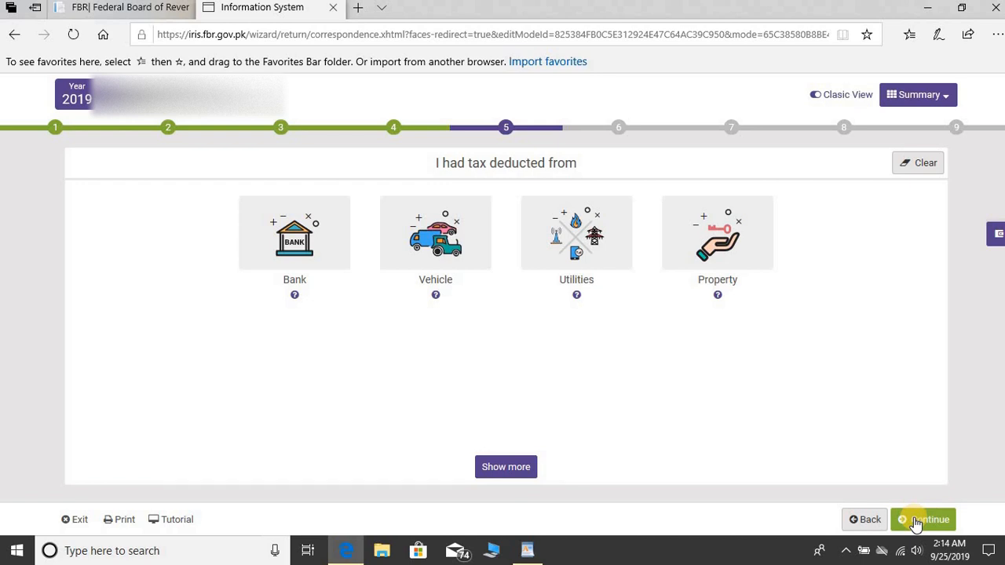
{"action": "left_click", "coordinate": [916, 521]}
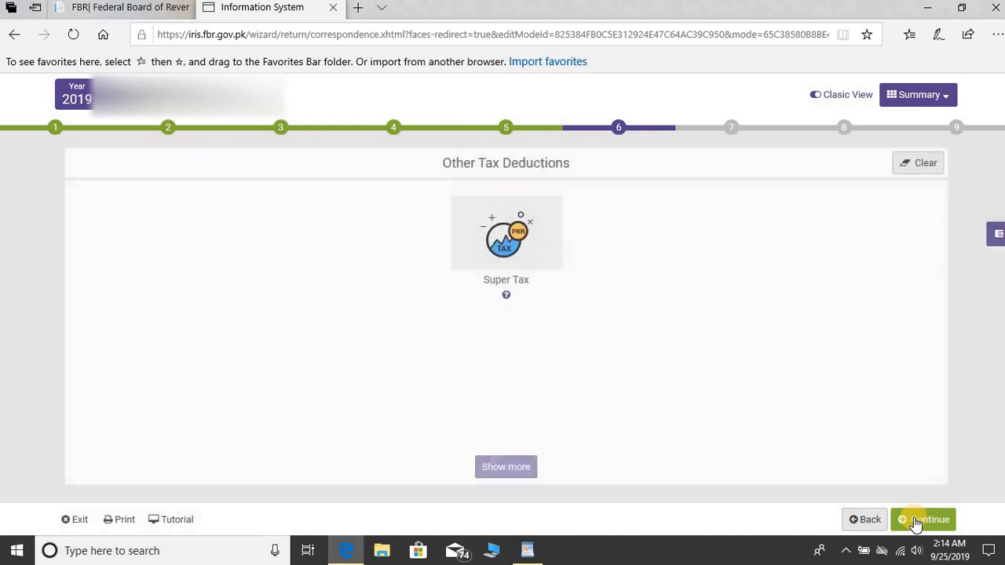
{"action": "left_click", "coordinate": [916, 521]}
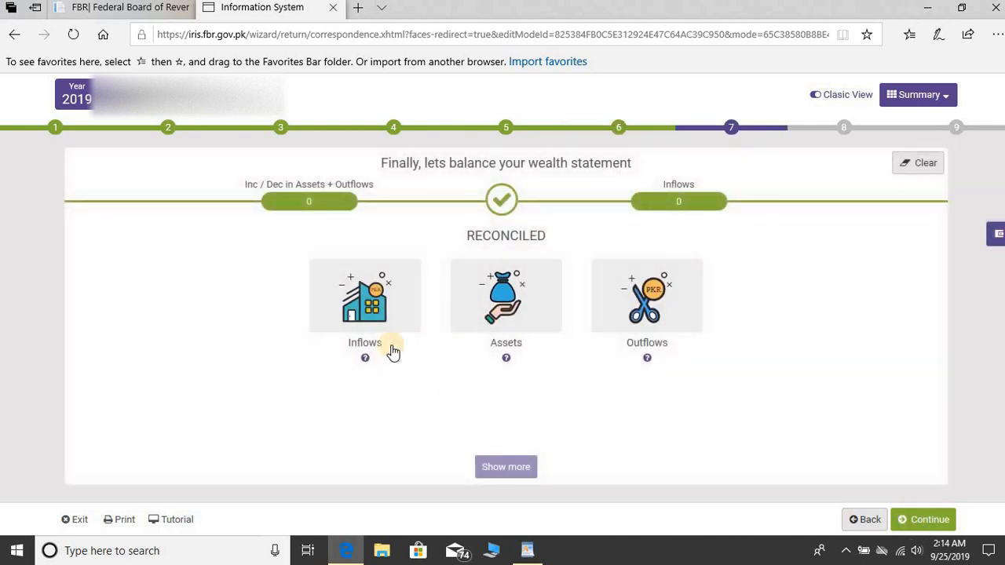
- Enter 673,341 as Income Declared subject to Normal Tax under Inflows and save
{"action": "left_click", "coordinate": [372, 299]}
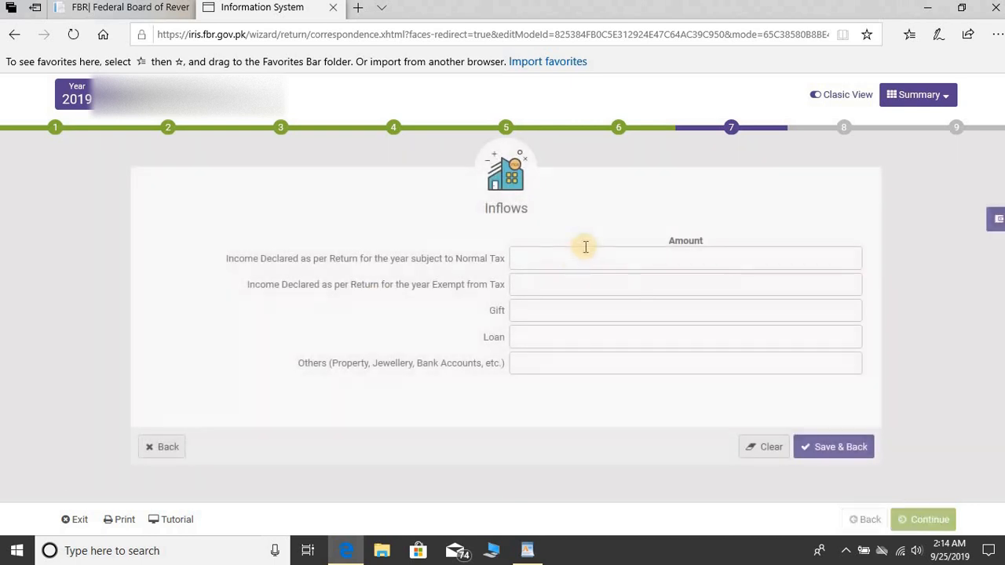
{"action": "left_click", "coordinate": [577, 260]}
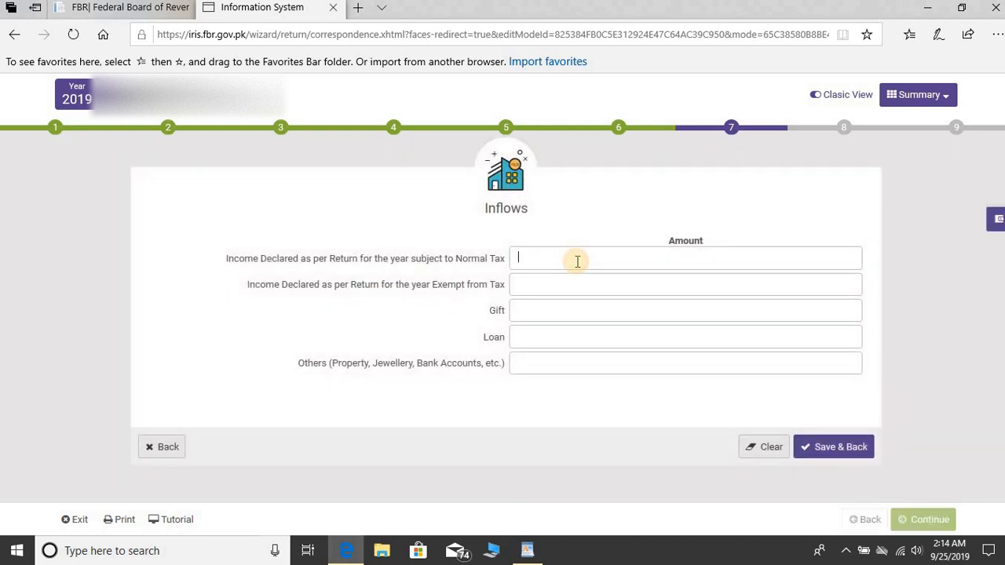
{"action": "type", "text": "673,341"}
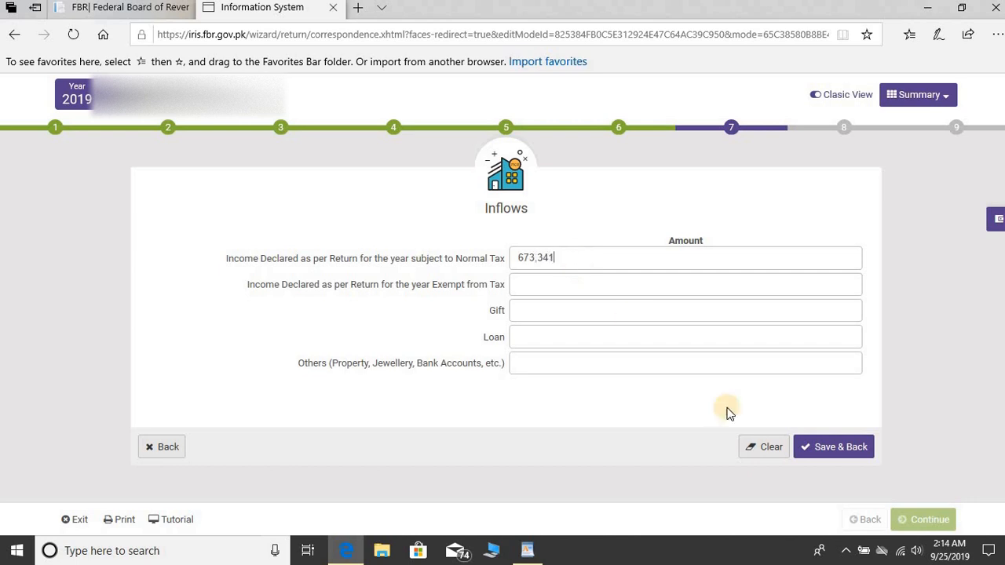
{"action": "left_click", "coordinate": [831, 456]}
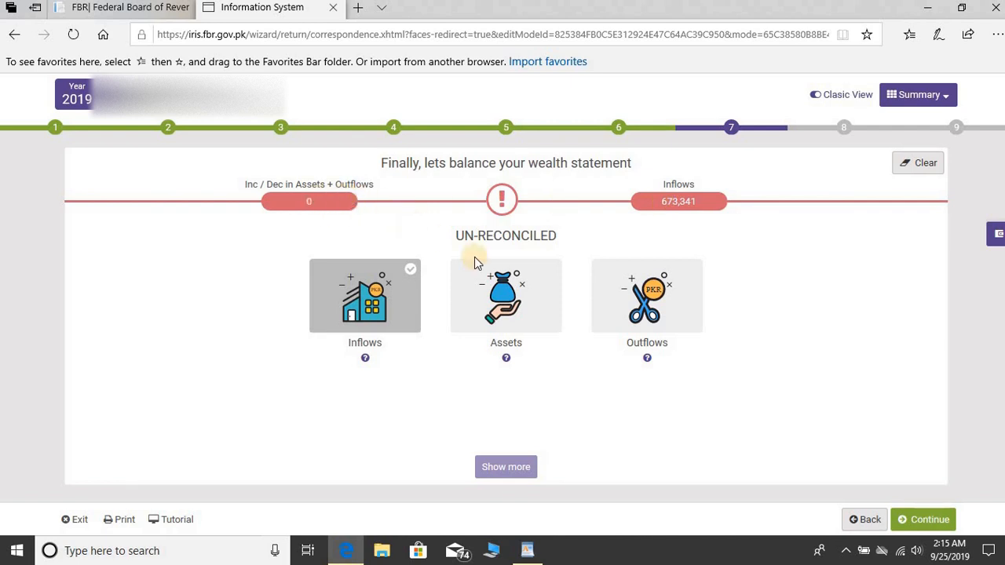
{"action": "left_click", "coordinate": [643, 322]}
- Enter outflows of 50,000 for utilities and 200,000 for household expenses, checking the notes
{"action": "left_click", "coordinate": [528, 552]}
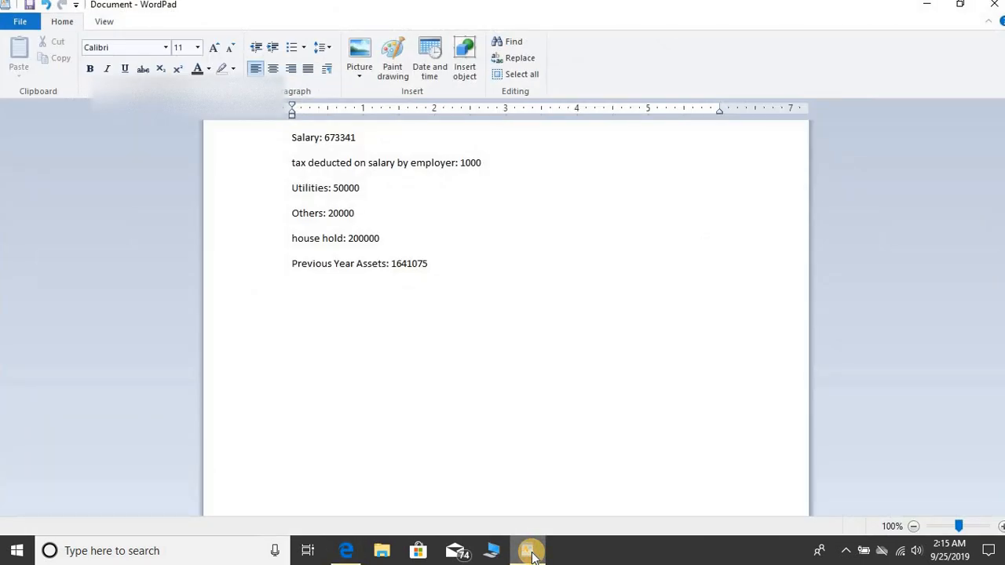
{"action": "left_click", "coordinate": [528, 552]}
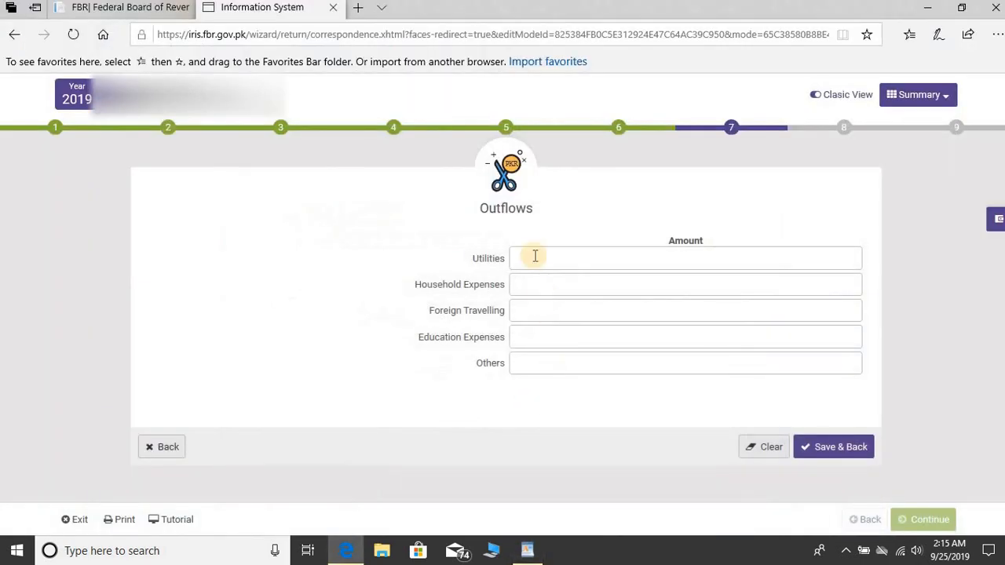
{"action": "left_click", "coordinate": [534, 255]}
{"action": "type", "text": "50,000"}
{"action": "key", "text": "Tab"}
{"action": "left_click", "coordinate": [534, 552]}
{"action": "left_click", "coordinate": [538, 554]}
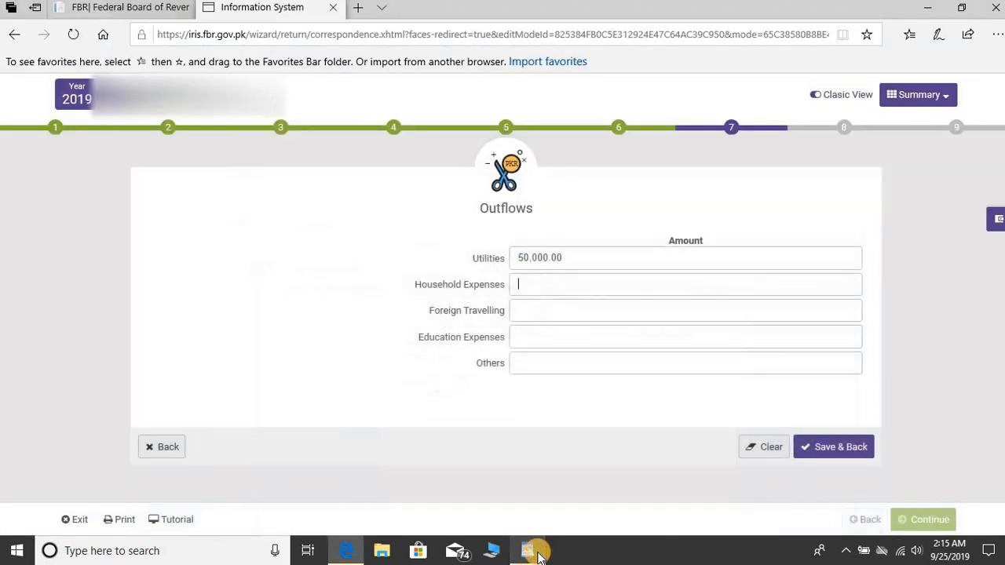
{"action": "type", "text": "200,000"}
{"action": "key", "text": "Tab"}
- Enter 20,000 under Others outflows and save, bringing outflows to 270,000
{"action": "key", "text": "Tab"}
{"action": "left_click", "coordinate": [528, 552]}
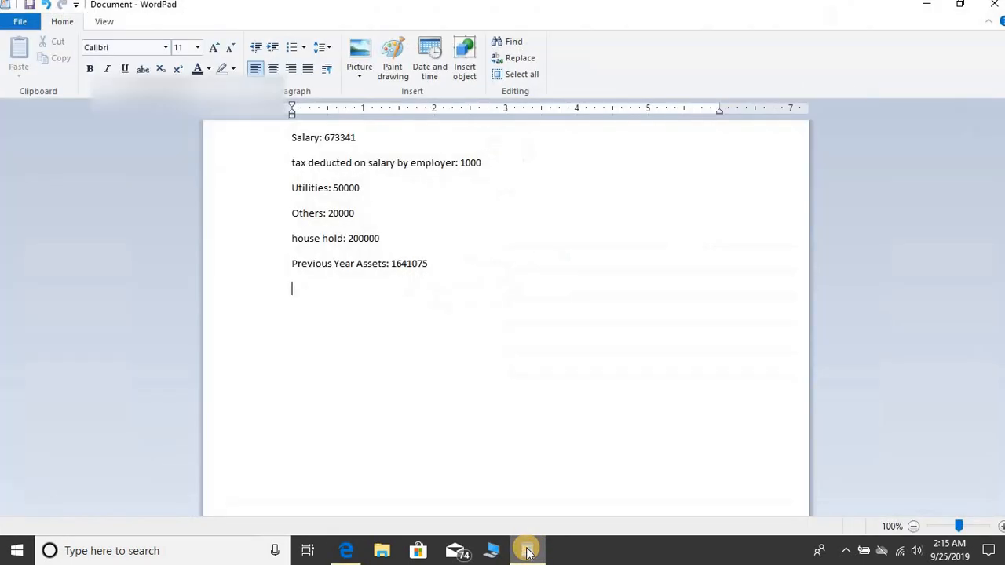
{"action": "left_click", "coordinate": [528, 552]}
{"action": "type", "text": "2"}
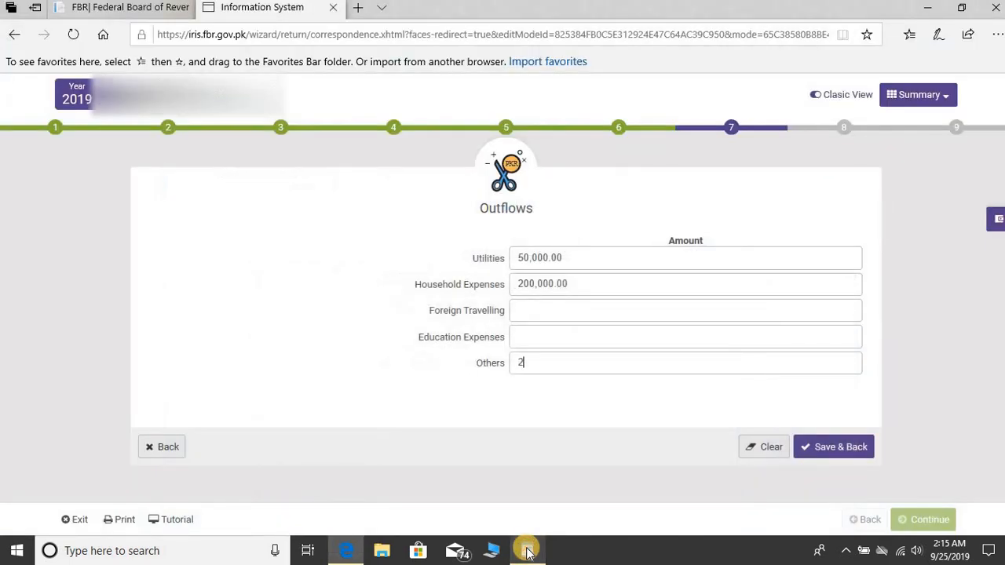
{"action": "type", "text": "0,000"}
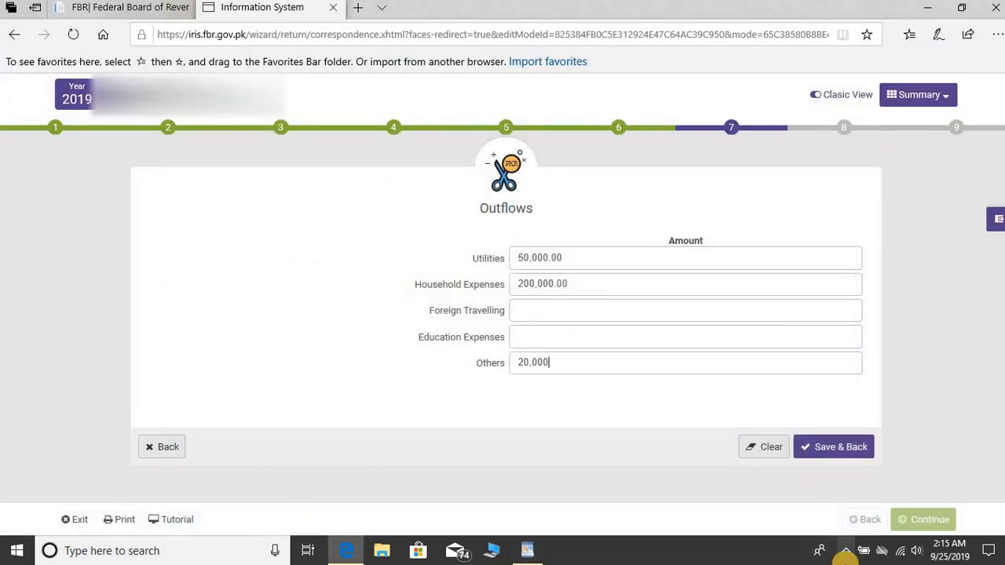
{"action": "left_click", "coordinate": [815, 447]}
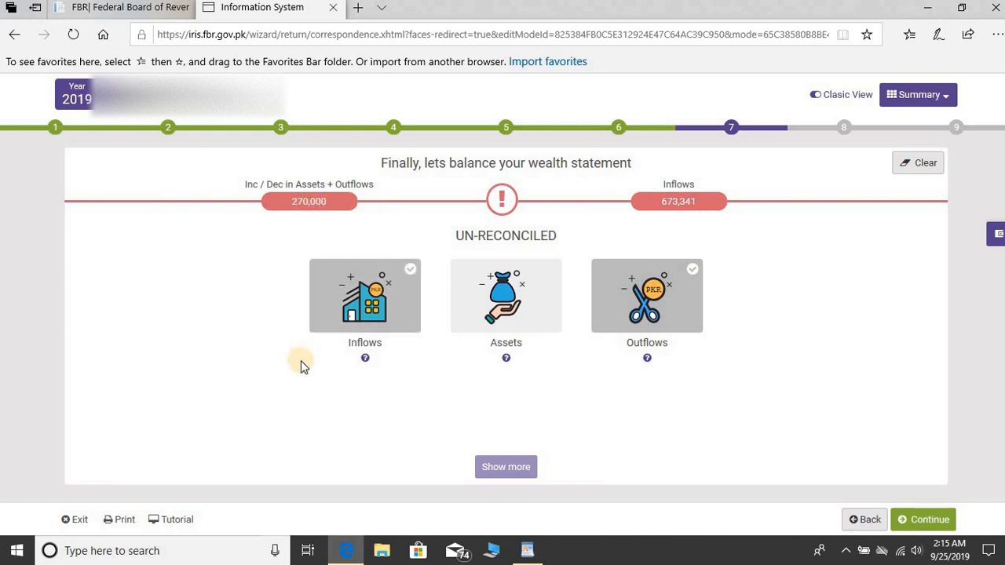
- Launch Windows Calculator by searching 'calc' from Start
{"action": "left_click", "coordinate": [17, 551]}
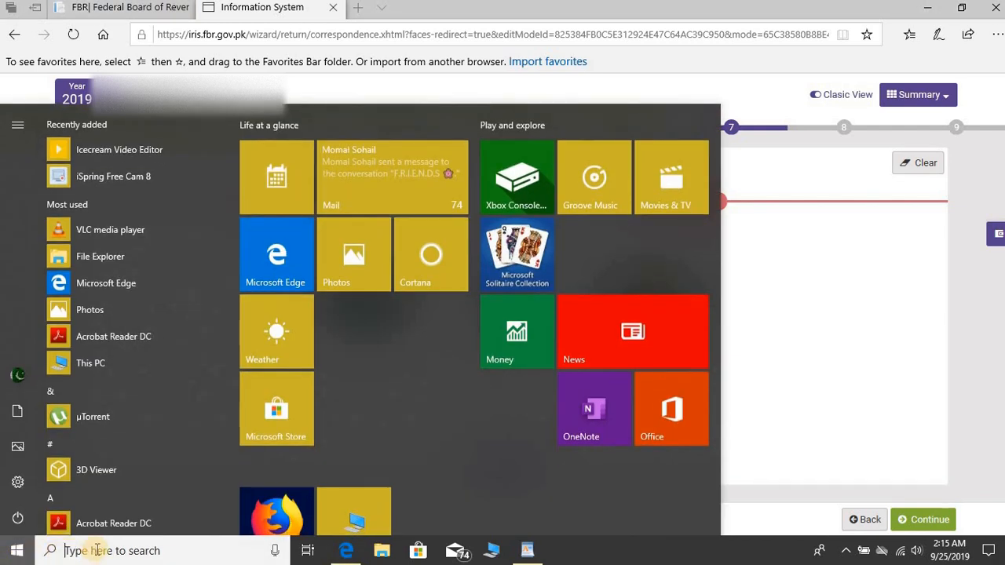
{"action": "left_click", "coordinate": [96, 551]}
{"action": "type", "text": "calc"}
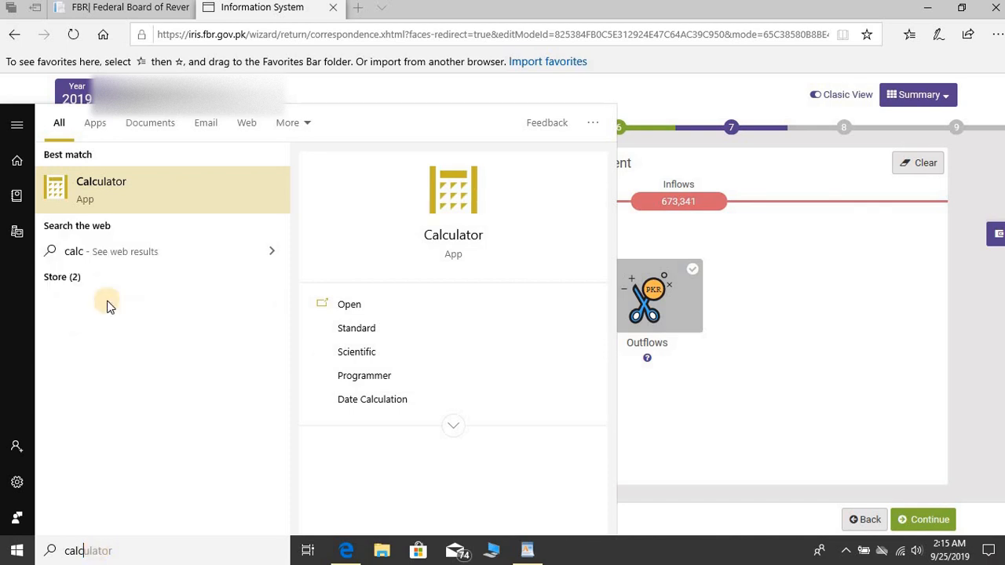
{"action": "left_click", "coordinate": [106, 189]}
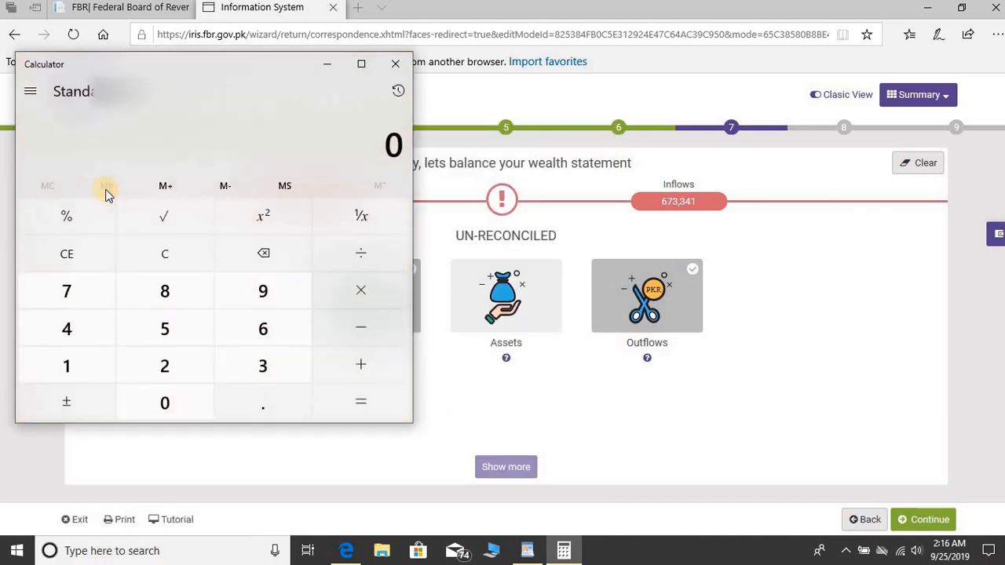
- Calculate 673,341 minus 270,000 to get 403,341, then minimize Calculator
{"action": "type", "text": "67334"}
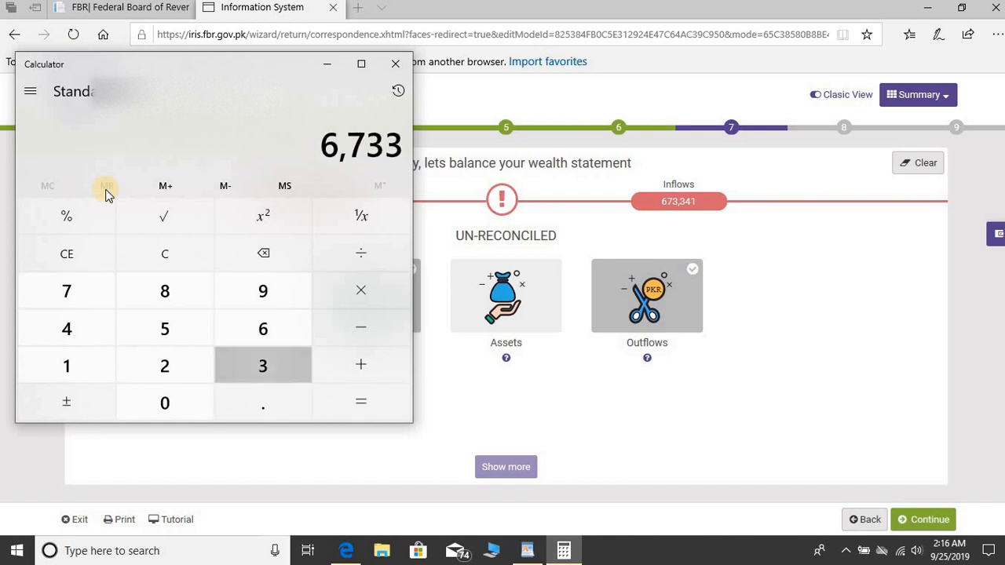
{"action": "type", "text": "1 "}
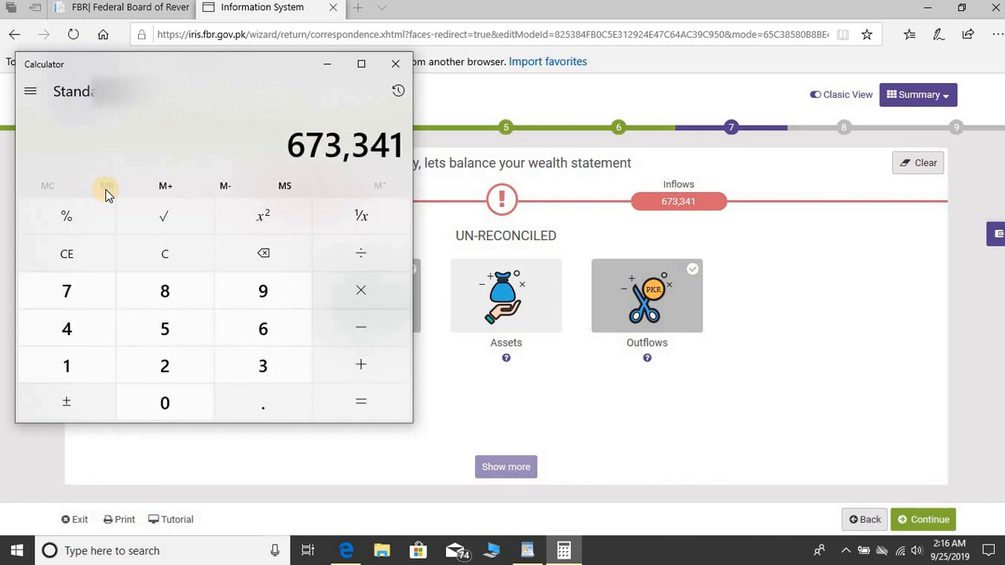
{"action": "type", "text": "-"}
{"action": "left_click_drag", "start_coordinate": [279, 67], "coordinate": [584, 132]}
{"action": "type", "text": "2700000"}
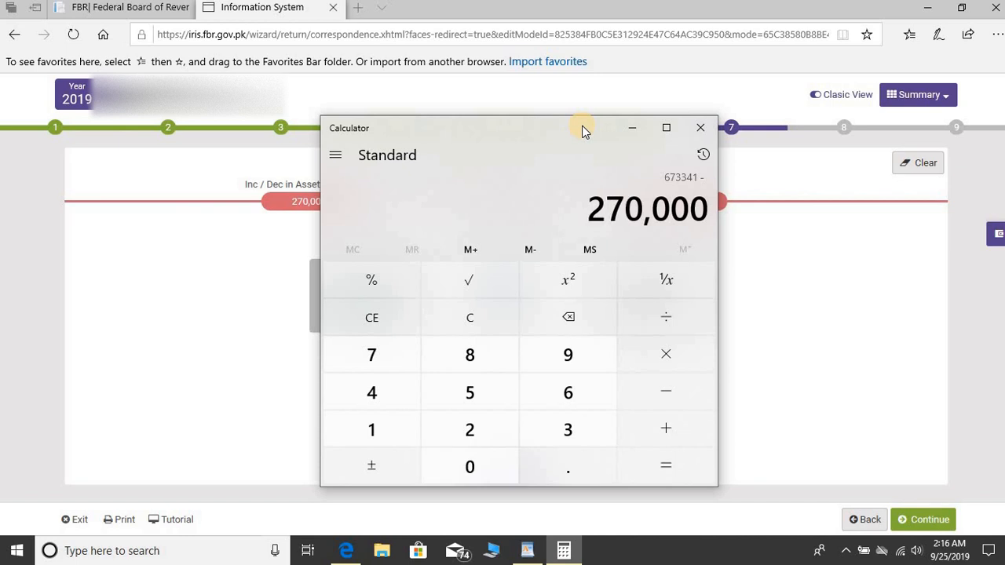
{"action": "key", "text": "Return"}
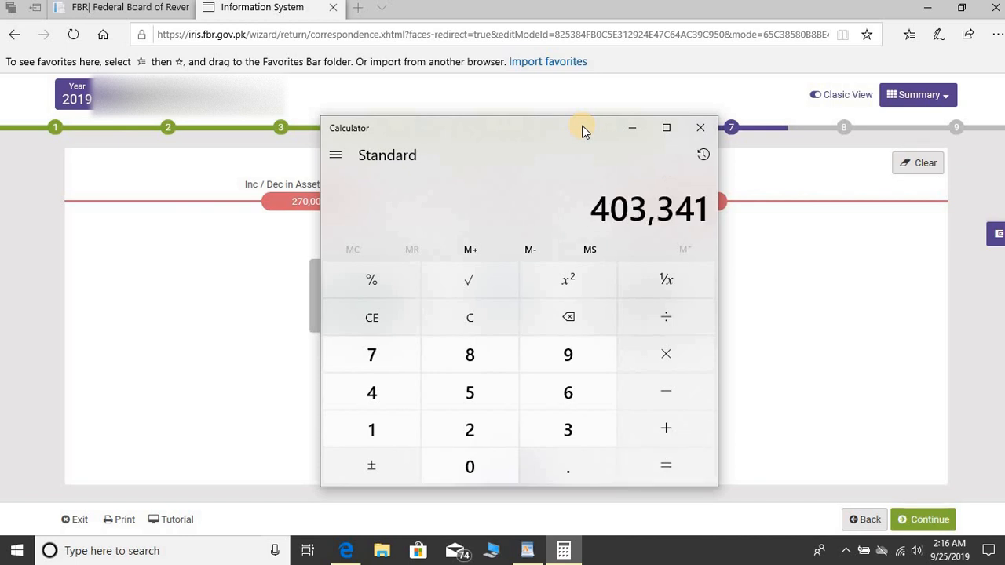
{"action": "left_click", "coordinate": [634, 129]}
- Set Net Assets Previous Year to 1,641,075 in the Assets section
{"action": "left_click", "coordinate": [531, 302]}
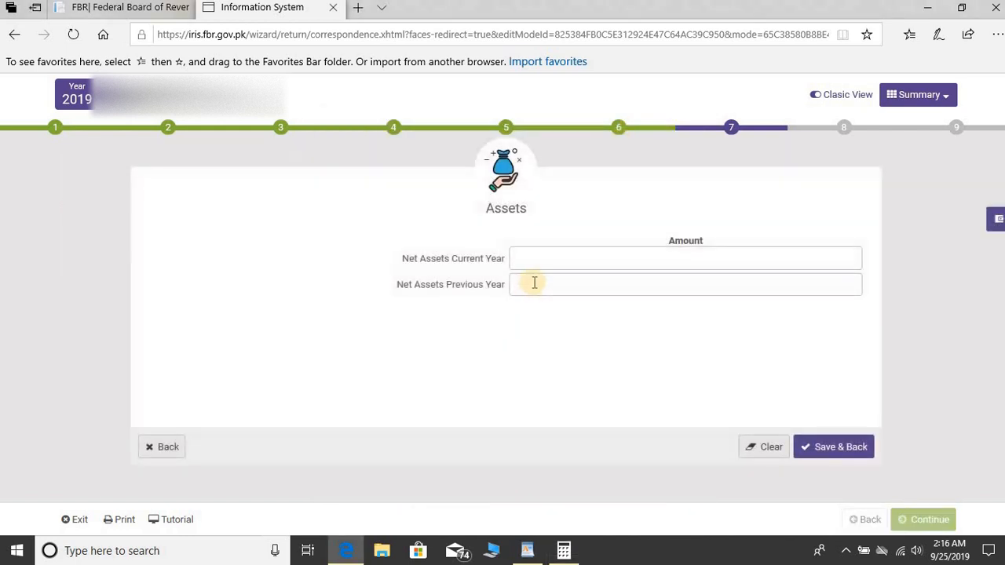
{"action": "left_click", "coordinate": [534, 282]}
{"action": "type", "text": "1,6"}
{"action": "type", "text": "61,"}
{"action": "type", "text": "075"}
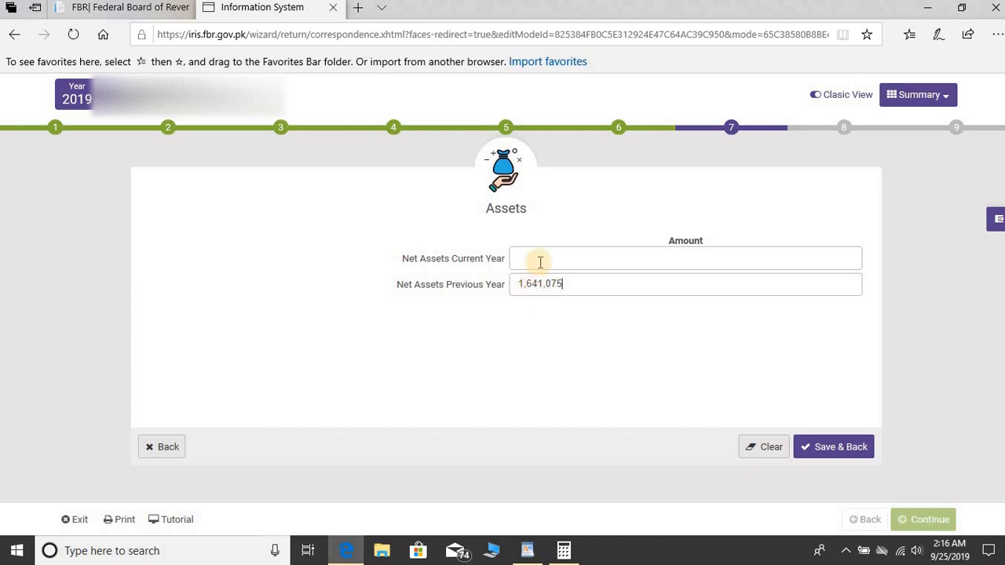
{"action": "left_click", "coordinate": [543, 258]}
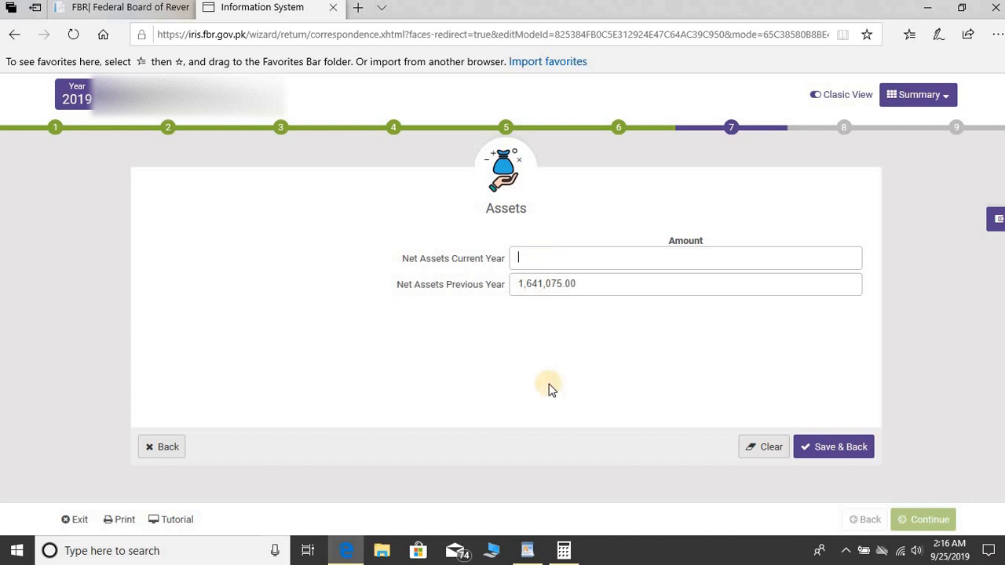
{"action": "left_click", "coordinate": [564, 551]}
- Add 1,641,075 to 403,341 in Calculator, getting 2,044,416, then minimize it
{"action": "left_click", "coordinate": [665, 437]}
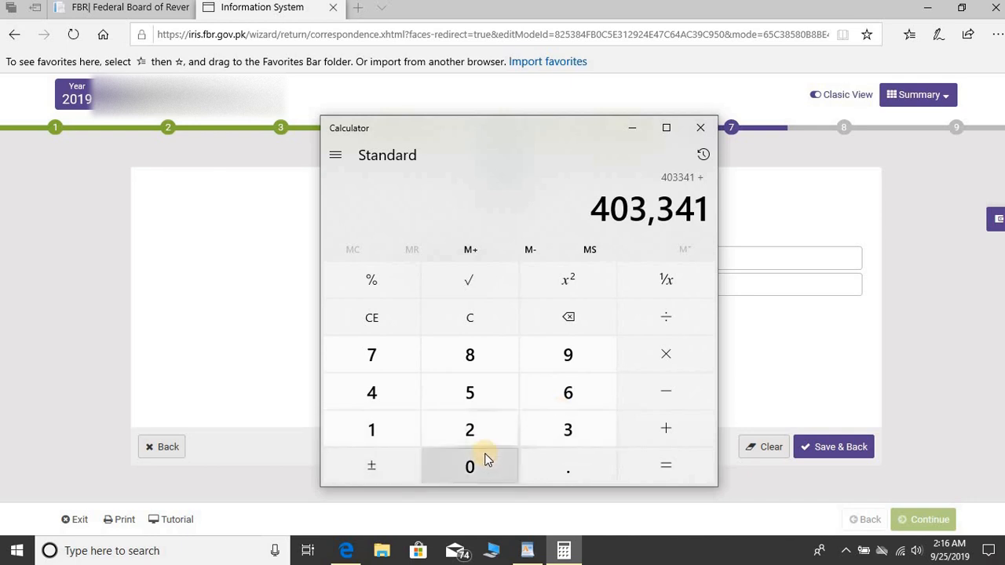
{"action": "type", "text": "1,641,075"}
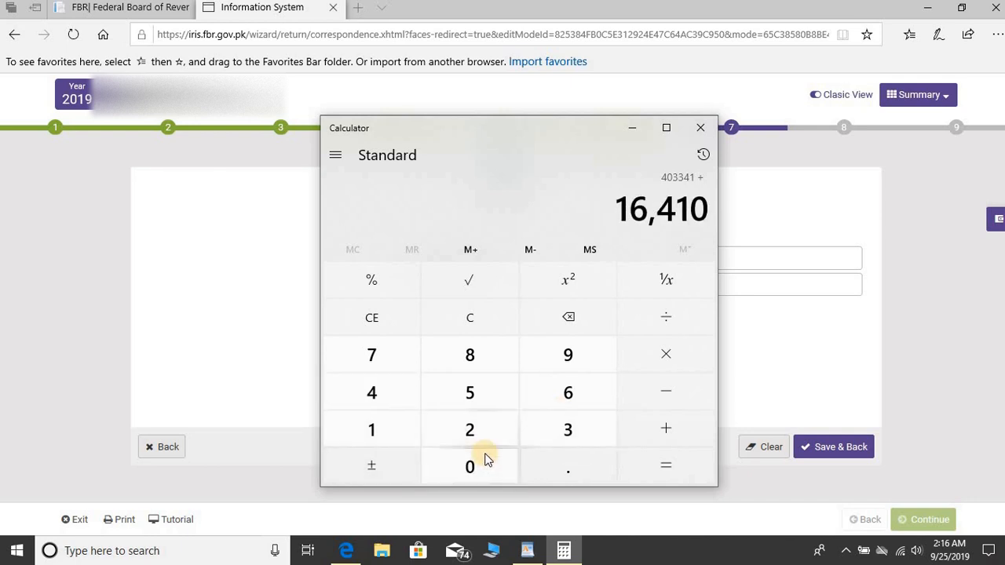
{"action": "key", "text": "Return"}
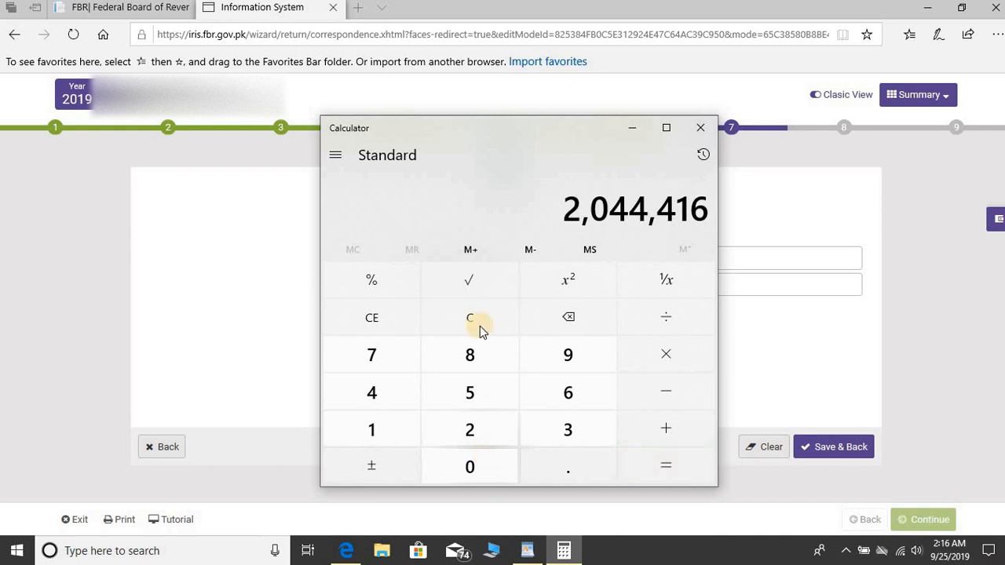
{"action": "left_click", "coordinate": [637, 129]}
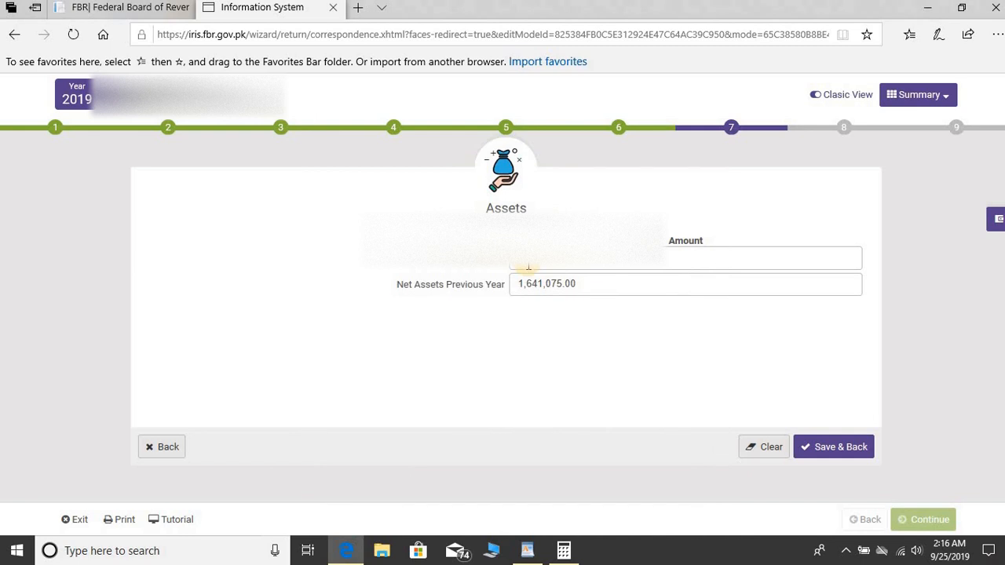
- Save the assets so the wealth statement balances at 673,341, and advance to Declaration
{"action": "left_click", "coordinate": [817, 446]}
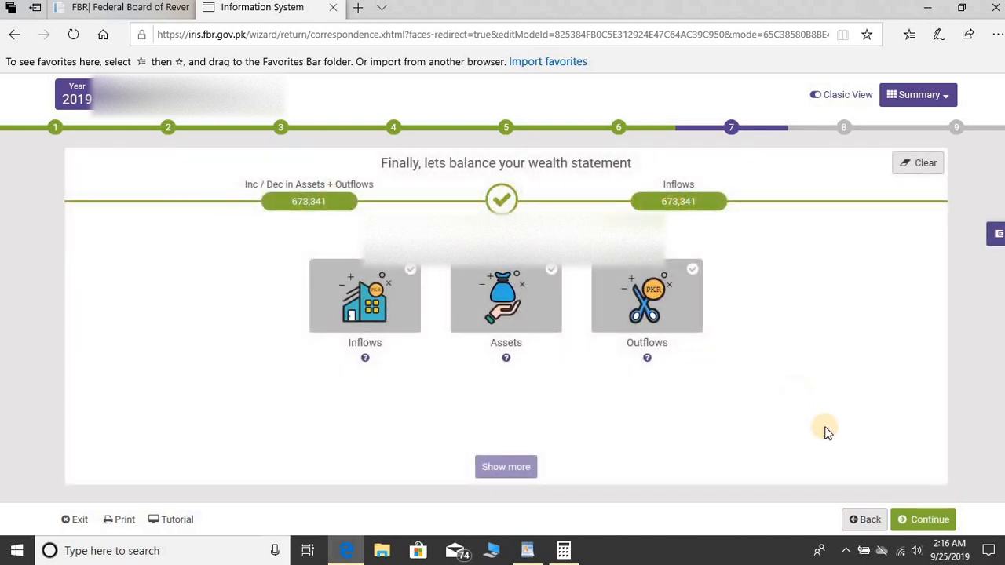
{"action": "left_click", "coordinate": [921, 519]}
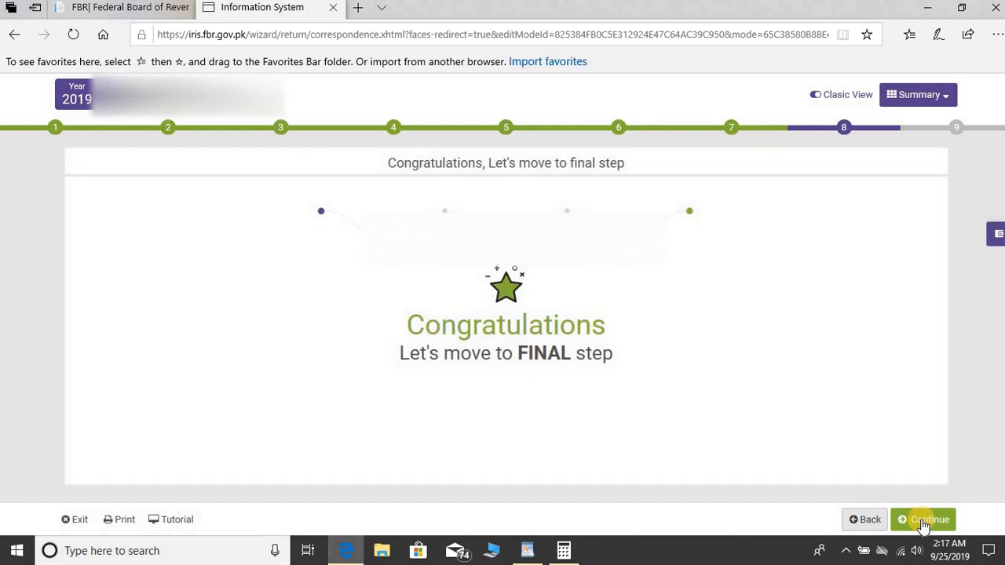
{"action": "left_click", "coordinate": [921, 519]}
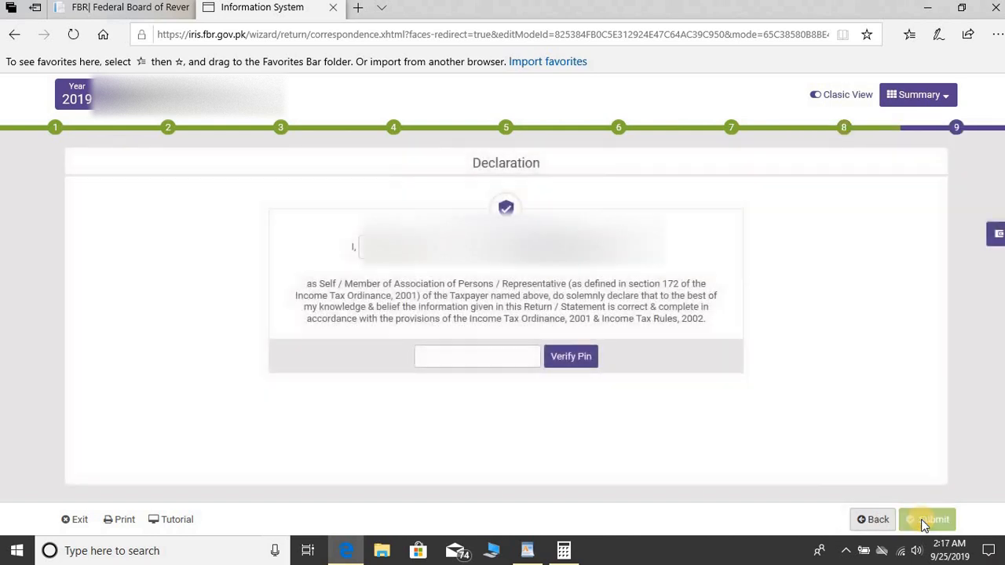
- Enter and verify the 4-digit declaration PIN
{"action": "left_click", "coordinate": [476, 356]}
{"action": "type", "text": "****"}
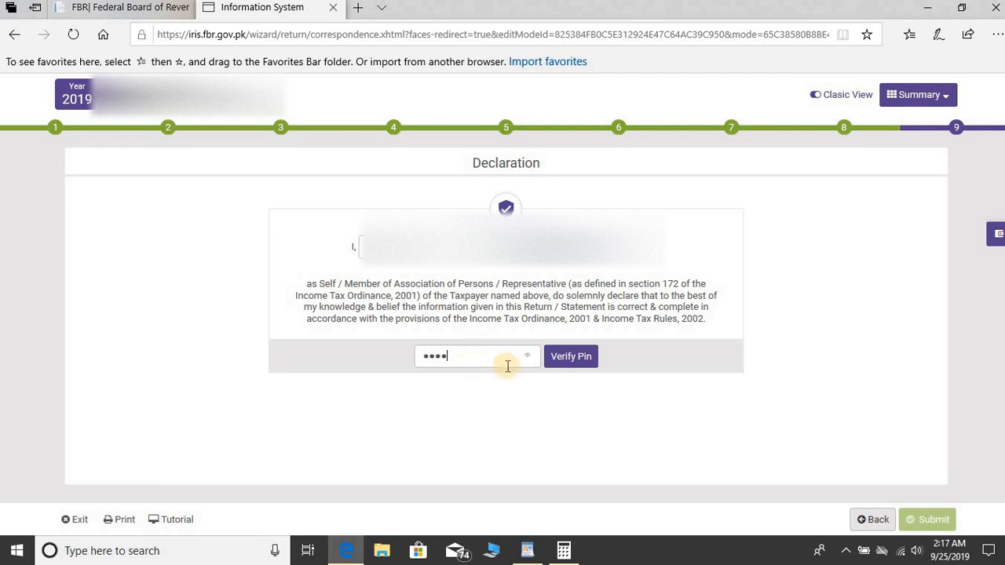
{"action": "left_click", "coordinate": [571, 360]}
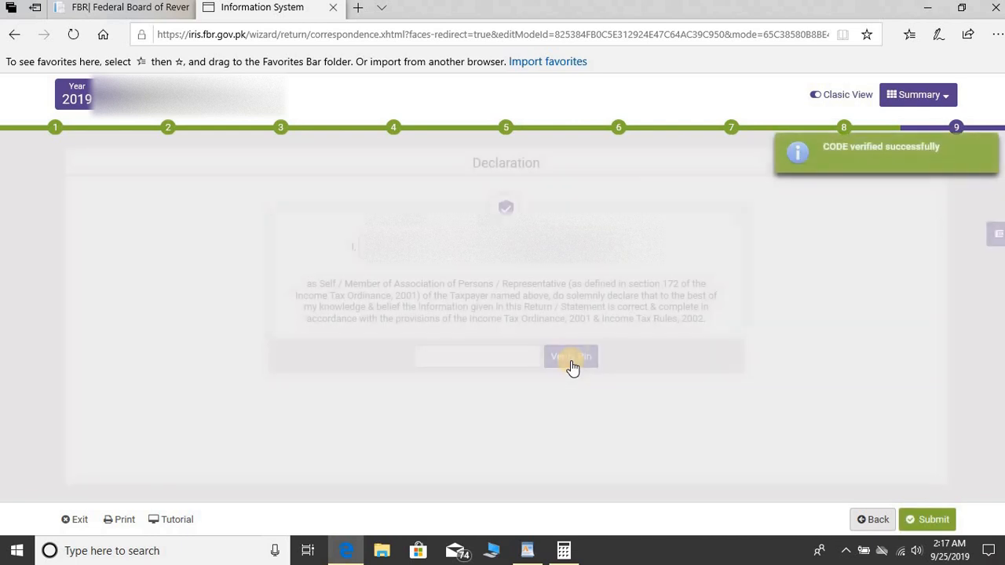
- Submit the verified 2019 return and confirm with Yes
{"action": "left_click", "coordinate": [933, 522]}
{"action": "left_click", "coordinate": [933, 521]}
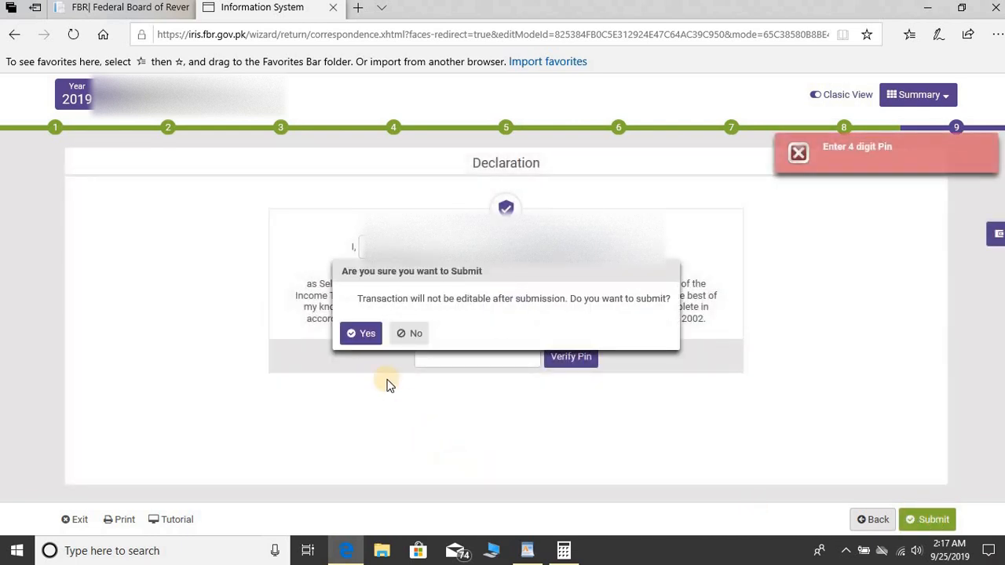
{"action": "left_click", "coordinate": [361, 338]}
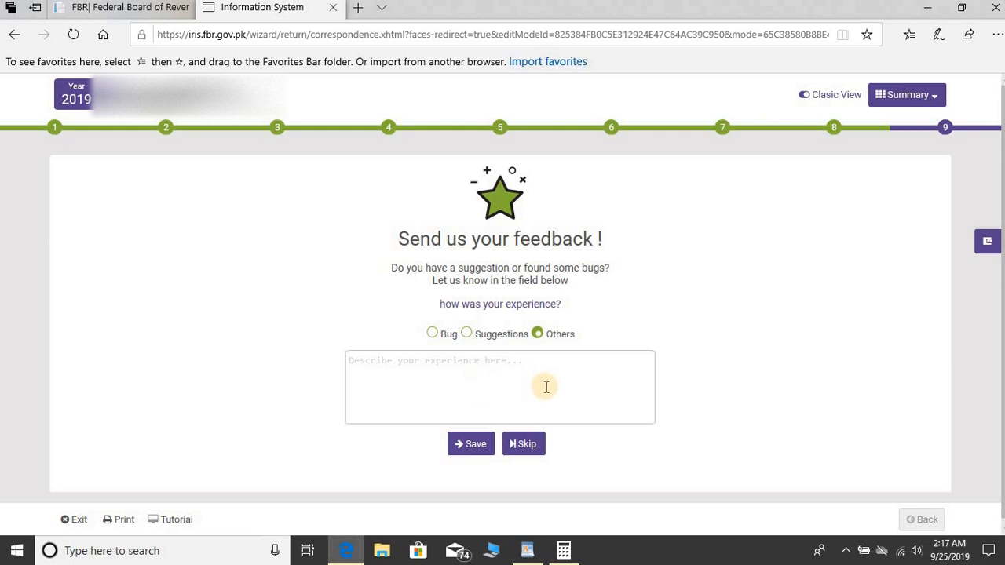
- Skip the feedback page to return to the IRIS workflow with an empty Draft list
{"action": "left_click", "coordinate": [532, 449]}
{"action": "left_click", "coordinate": [533, 447]}
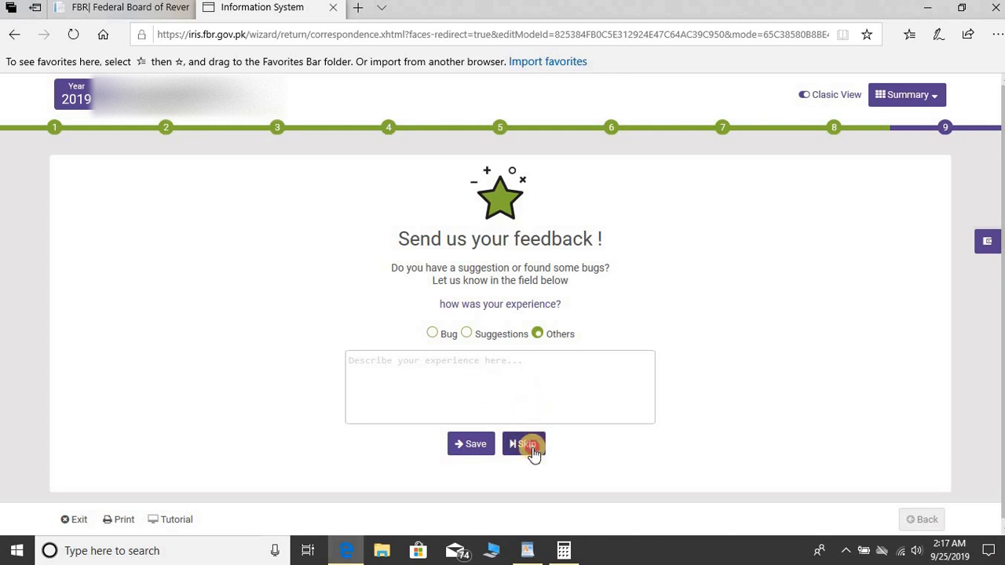